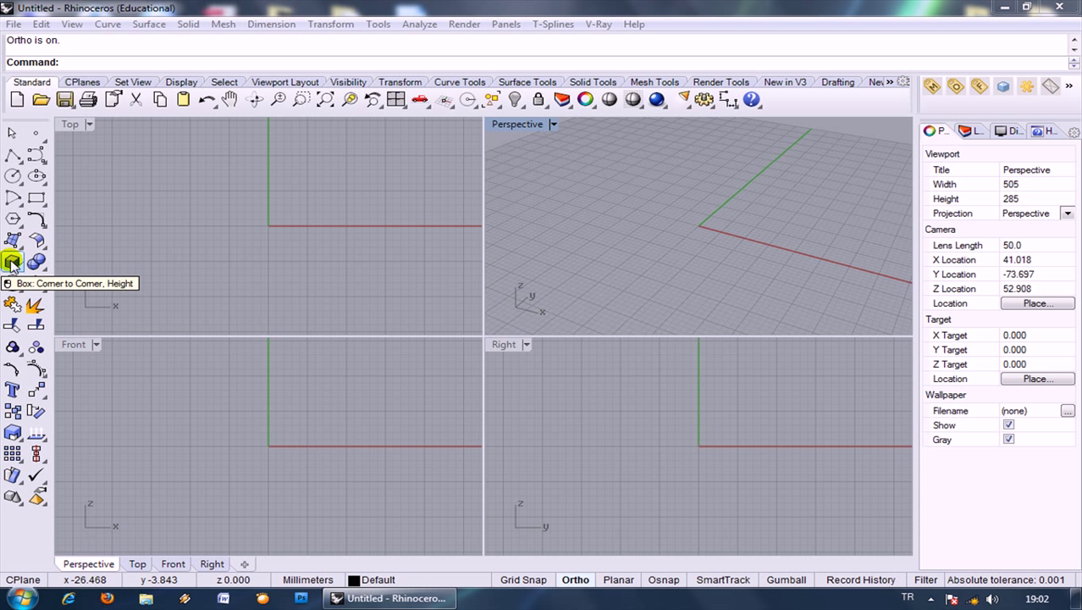
Create a corner-to-corner box around the origin in the Perspective view, with a base about 23 by 31 mm and about 15 mm high.
{"action": "left_click", "coordinate": [12, 263]}
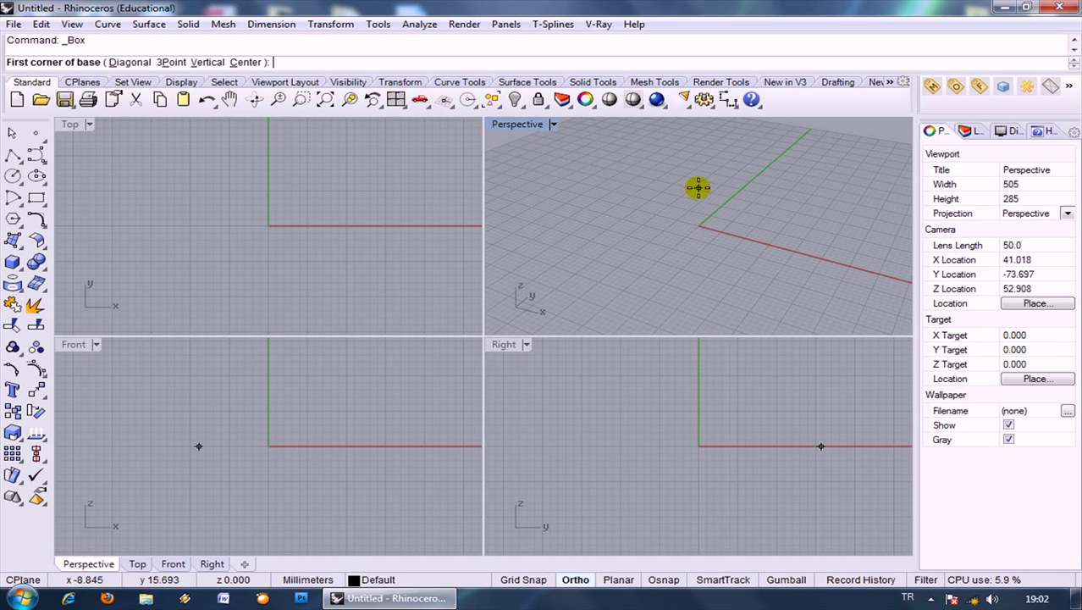
{"action": "left_click", "coordinate": [698, 187]}
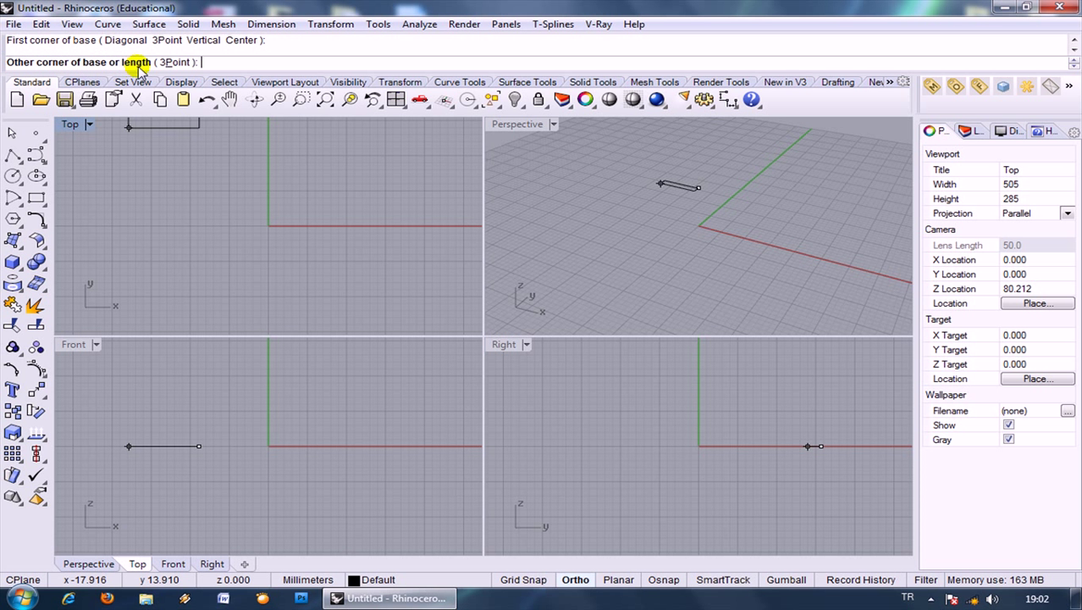
{"action": "left_click", "coordinate": [729, 282]}
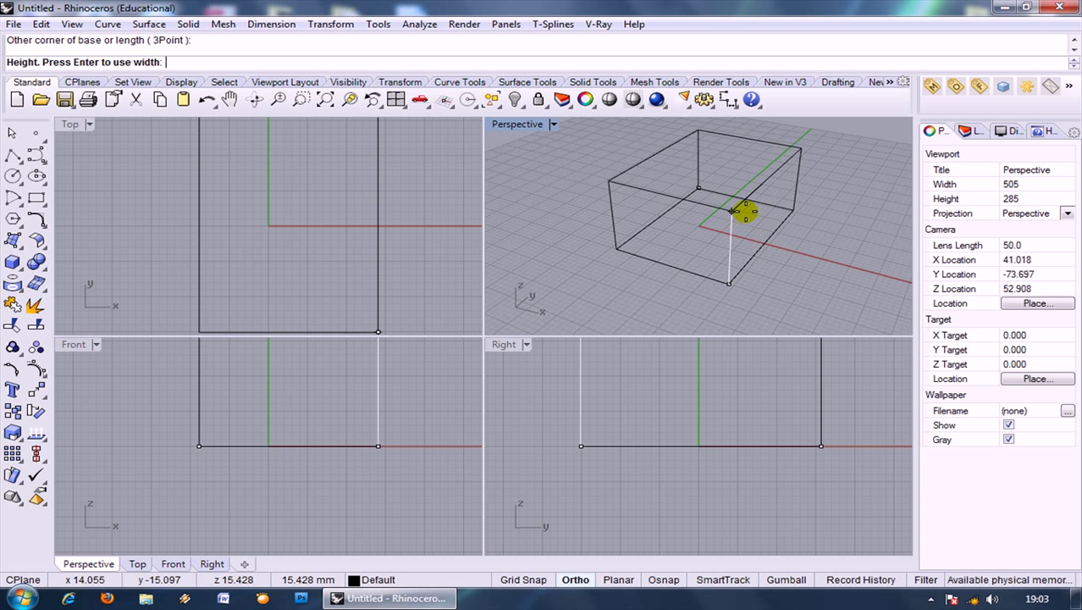
{"action": "left_click", "coordinate": [745, 212]}
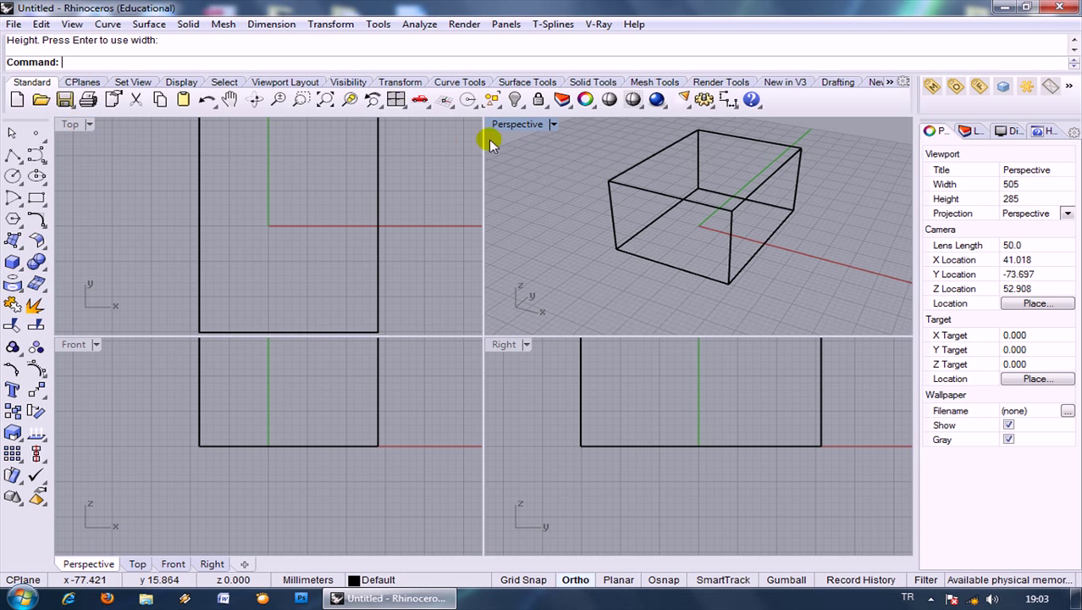
Maximize and restore the Perspective and Top viewports in turn, leaving the Perspective viewport maximized.
{"action": "double_click", "coordinate": [512, 127]}
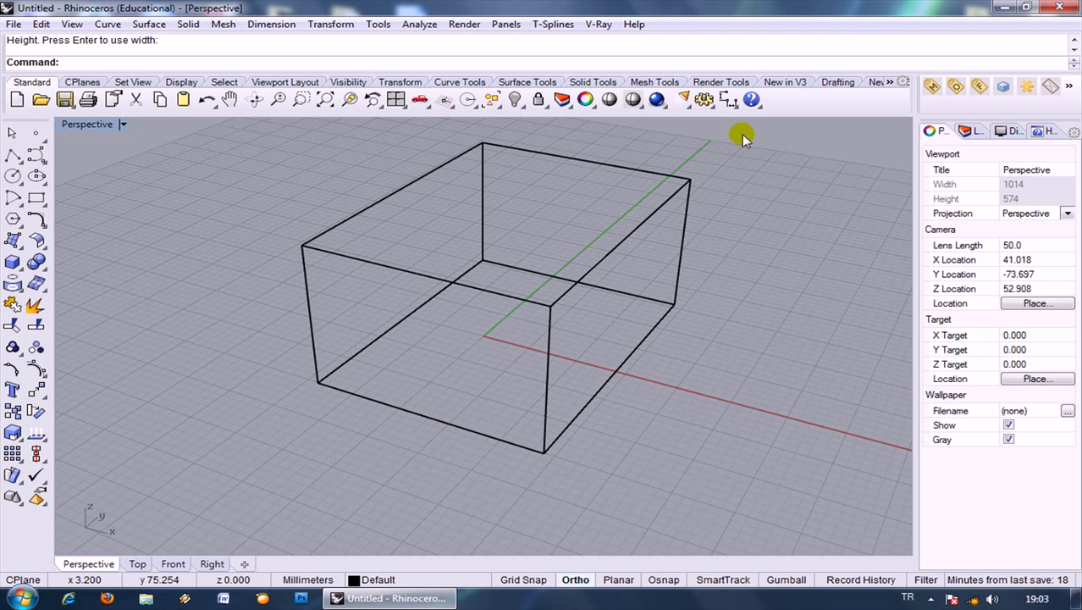
{"action": "double_click", "coordinate": [92, 126]}
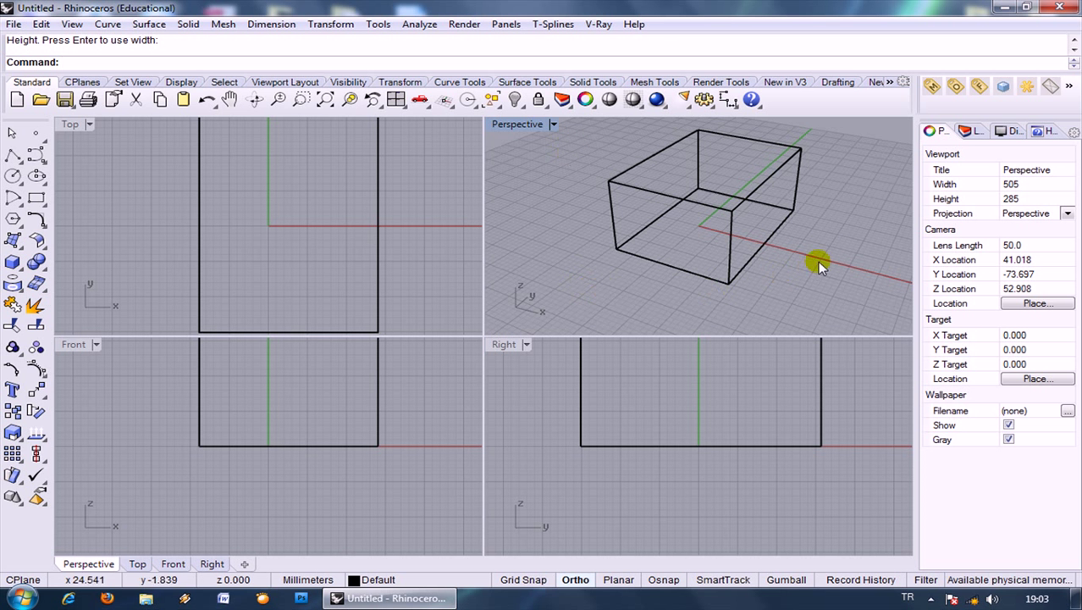
{"action": "double_click", "coordinate": [71, 124]}
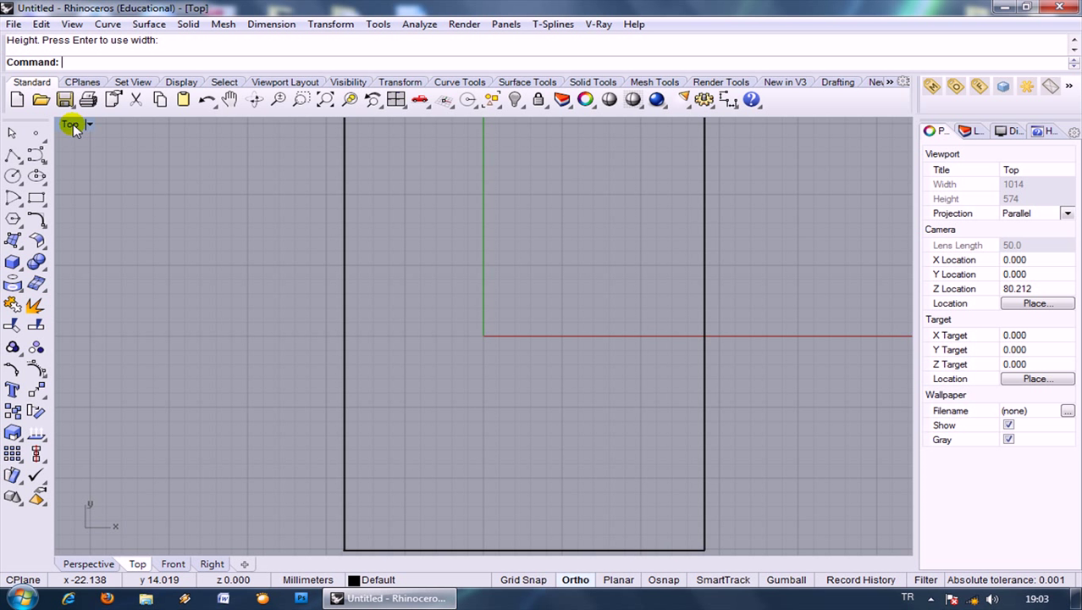
{"action": "double_click", "coordinate": [71, 124]}
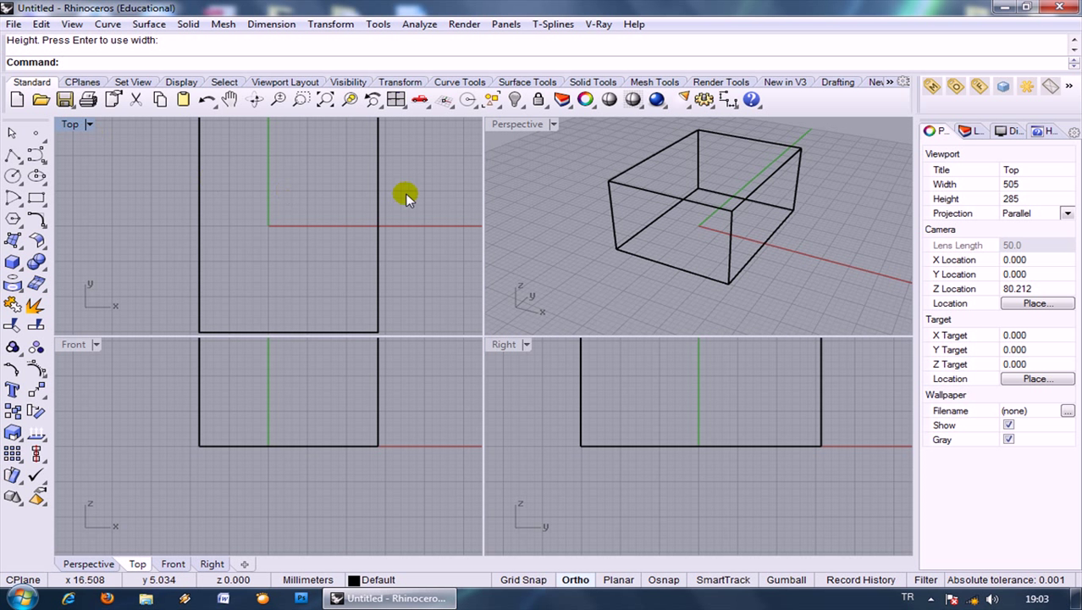
{"action": "double_click", "coordinate": [513, 125]}
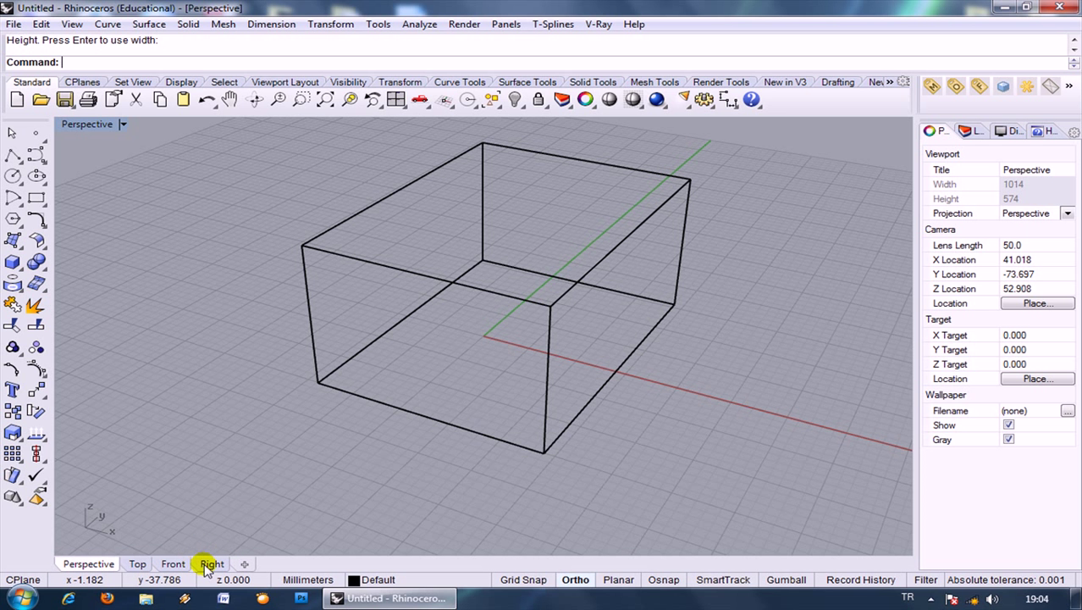
Look at the box in the maximized Top, Front and Right views twice, returning to Perspective each time.
{"action": "left_click", "coordinate": [139, 563]}
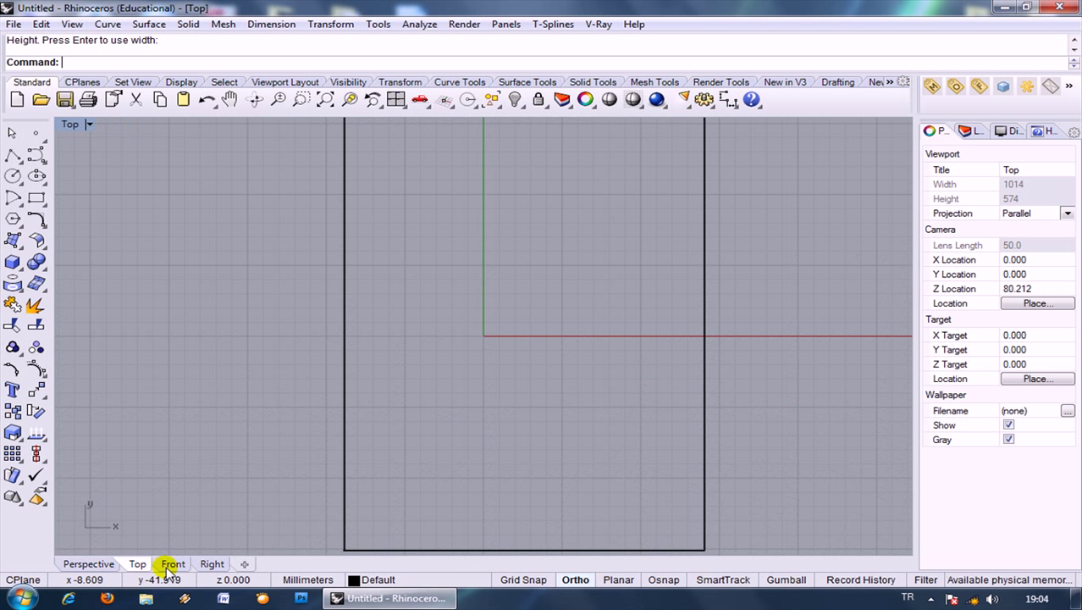
{"action": "left_click", "coordinate": [175, 563]}
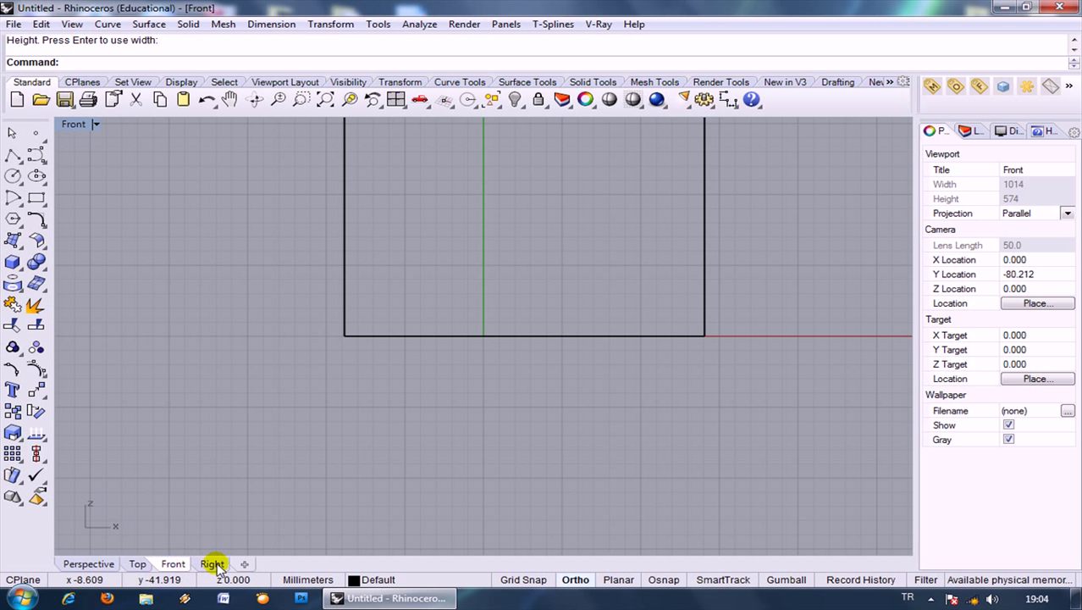
{"action": "left_click", "coordinate": [213, 563]}
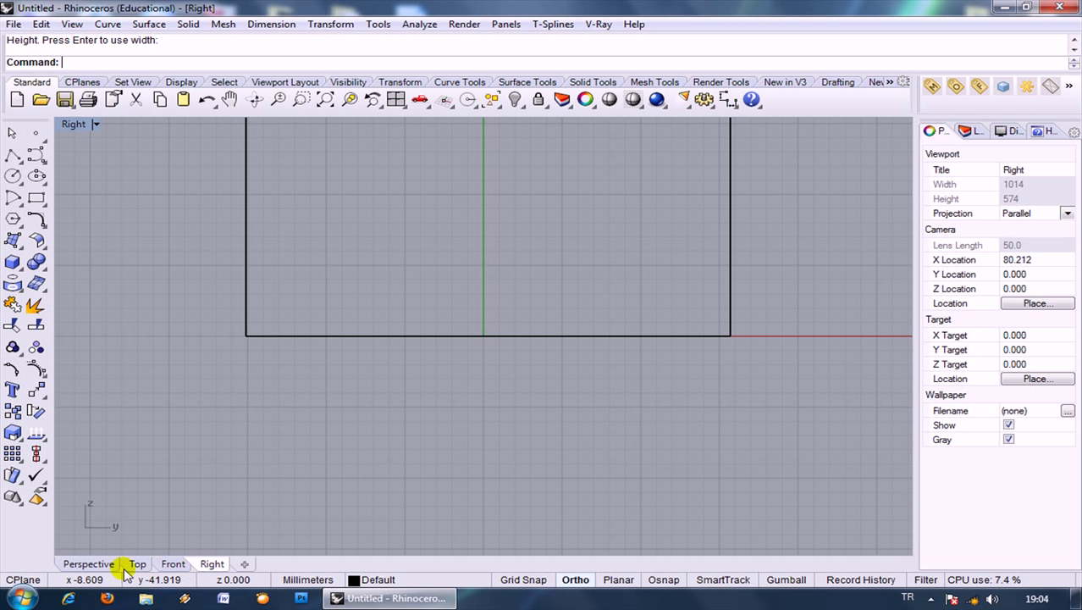
{"action": "left_click", "coordinate": [90, 564]}
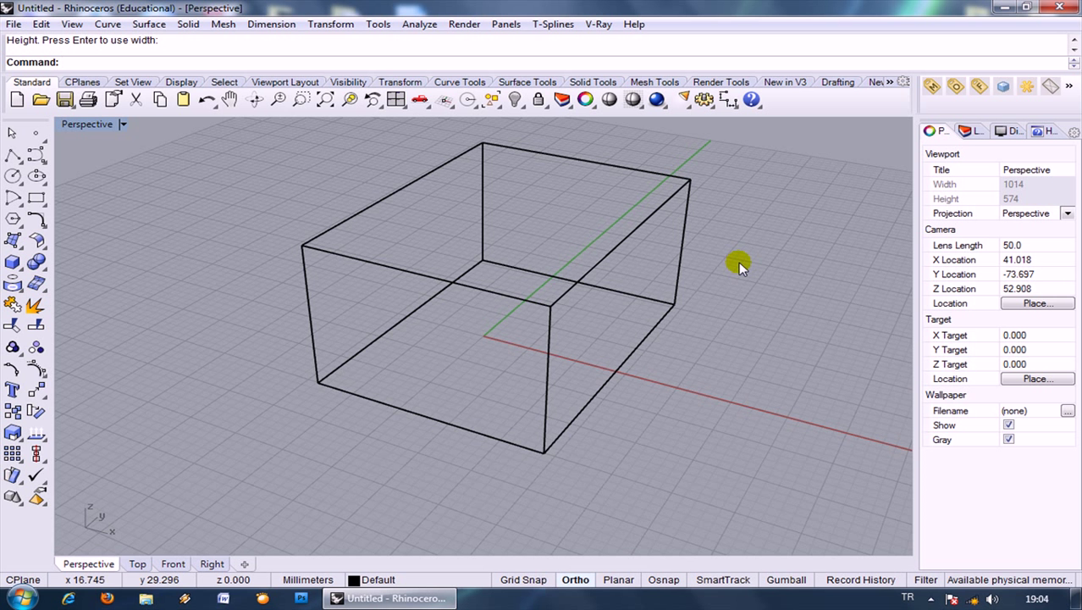
{"action": "key", "text": "ctrl+F1"}
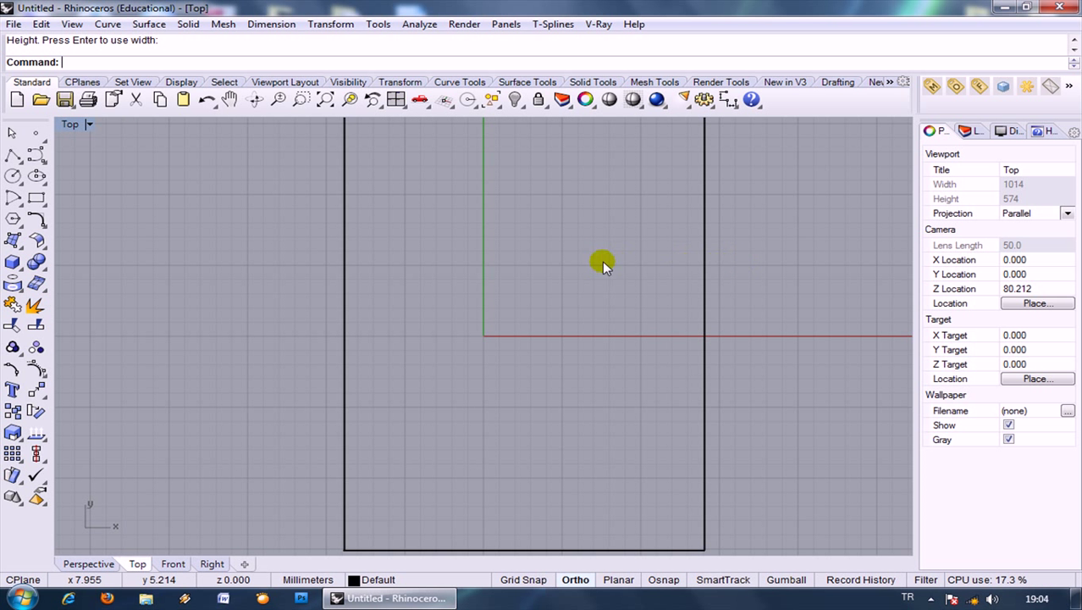
{"action": "key", "text": "ctrl+F2"}
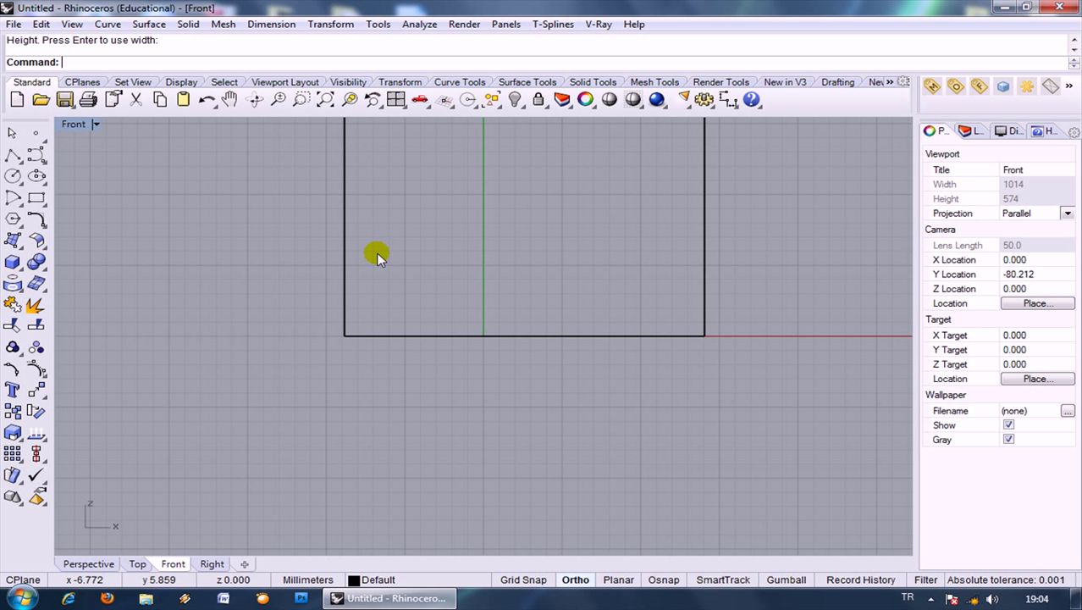
{"action": "key", "text": "ctrl+F3"}
{"action": "key", "text": "ctrl+F4"}
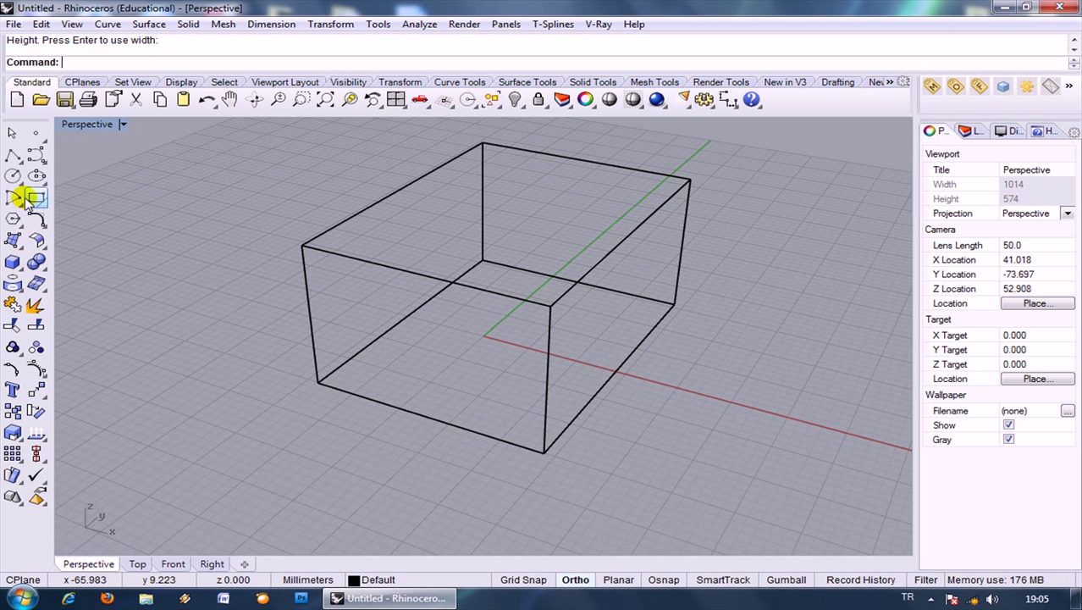
Preview the box in the Perspective viewport in the Shaded, Rendered and Ghosted display modes.
{"action": "left_click", "coordinate": [103, 125]}
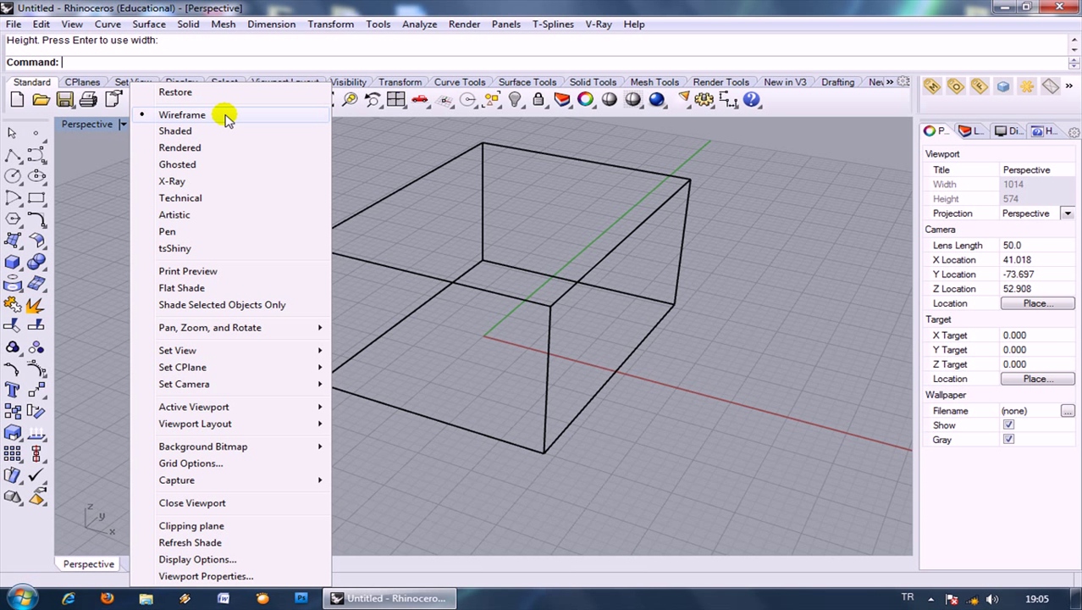
{"action": "left_click", "coordinate": [203, 133]}
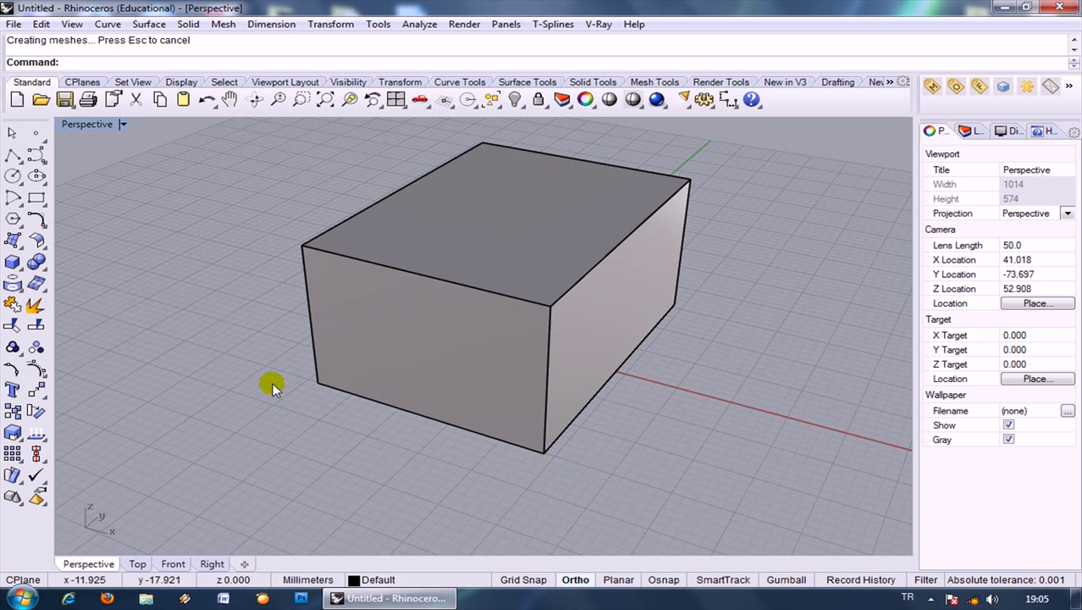
{"action": "left_click", "coordinate": [94, 127]}
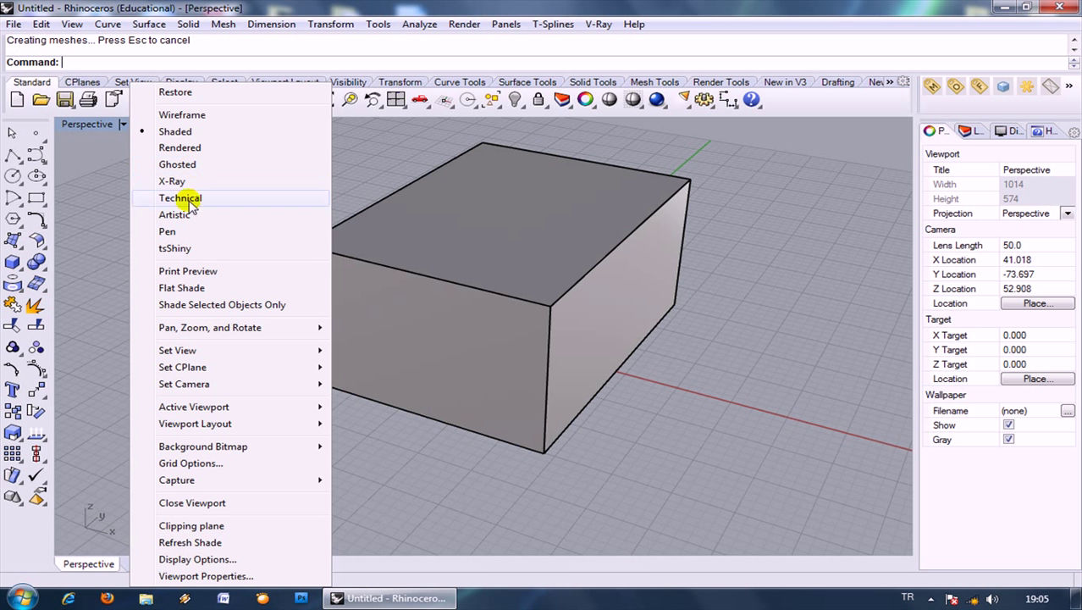
{"action": "left_click", "coordinate": [212, 152]}
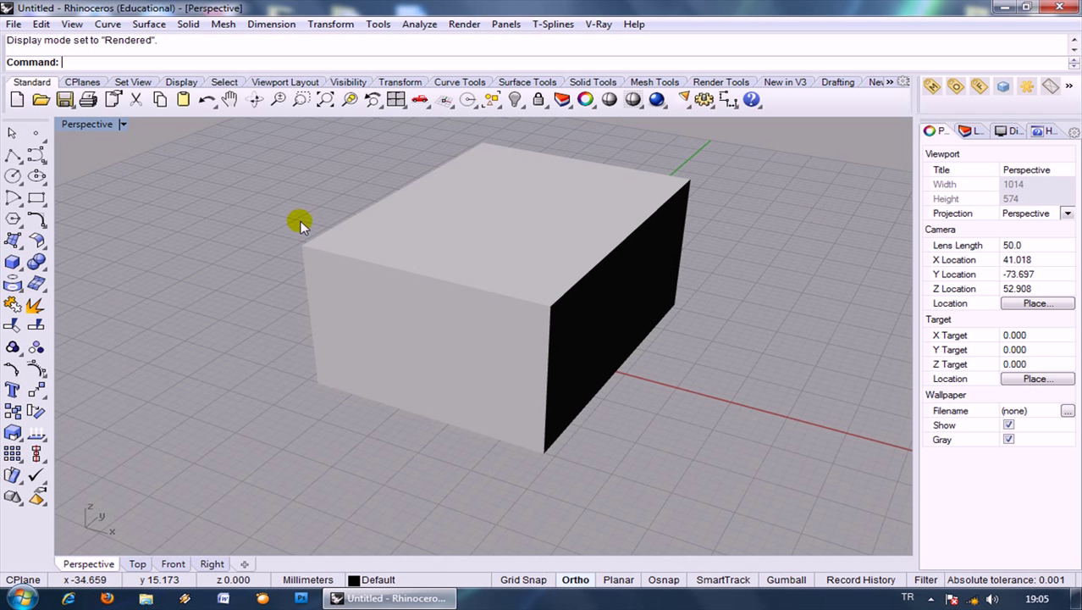
{"action": "left_click", "coordinate": [84, 128]}
{"action": "left_click", "coordinate": [180, 160]}
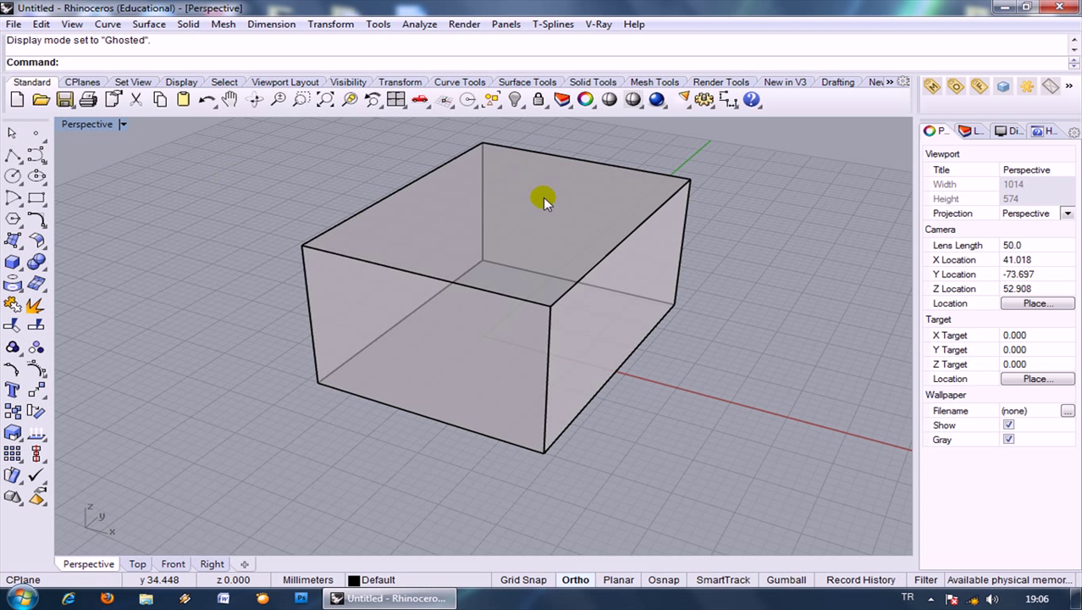
Set the Perspective viewport's display mode to Shaded.
{"action": "left_click", "coordinate": [93, 124]}
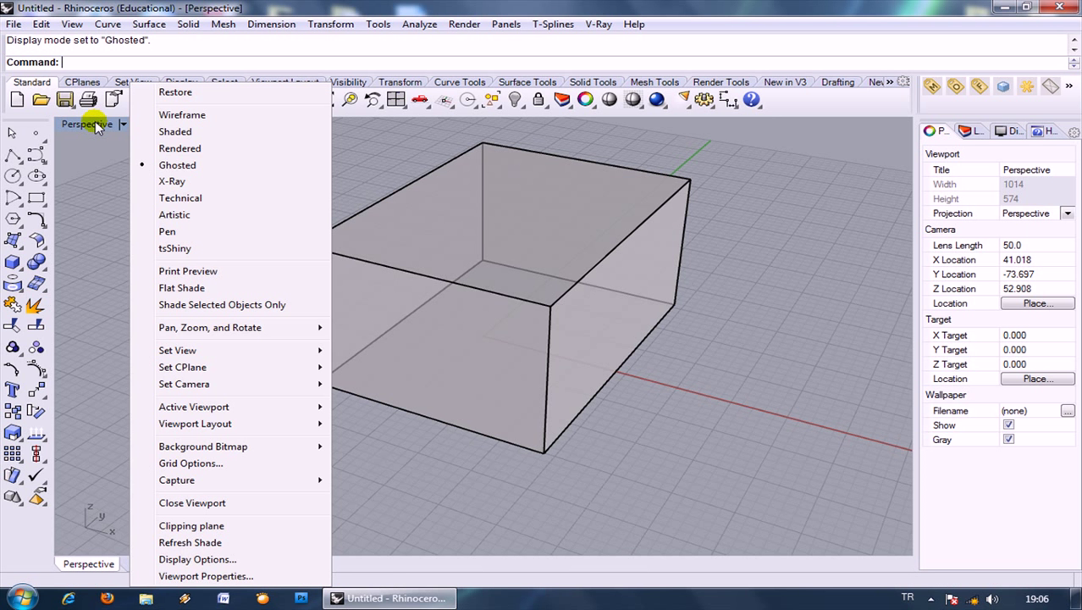
{"action": "left_click", "coordinate": [174, 132]}
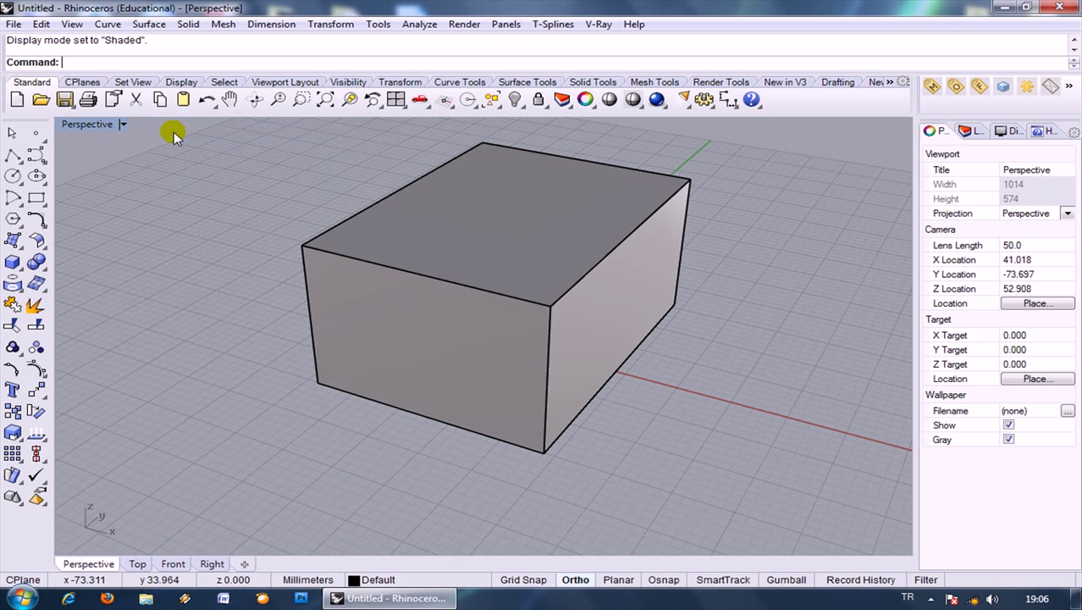
{"action": "left_click", "coordinate": [86, 124]}
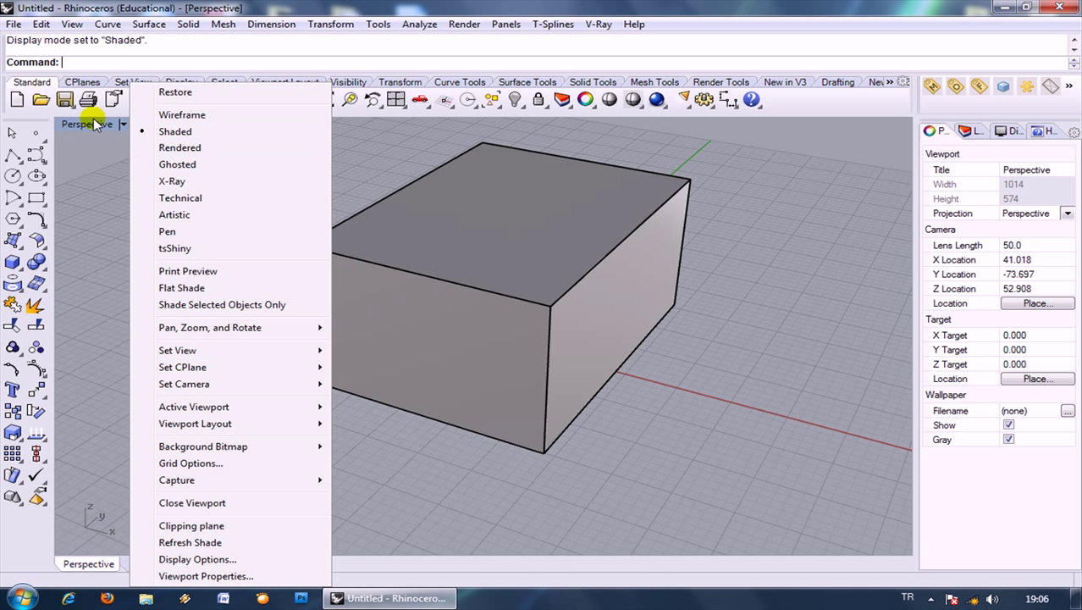
{"action": "left_click", "coordinate": [89, 125]}
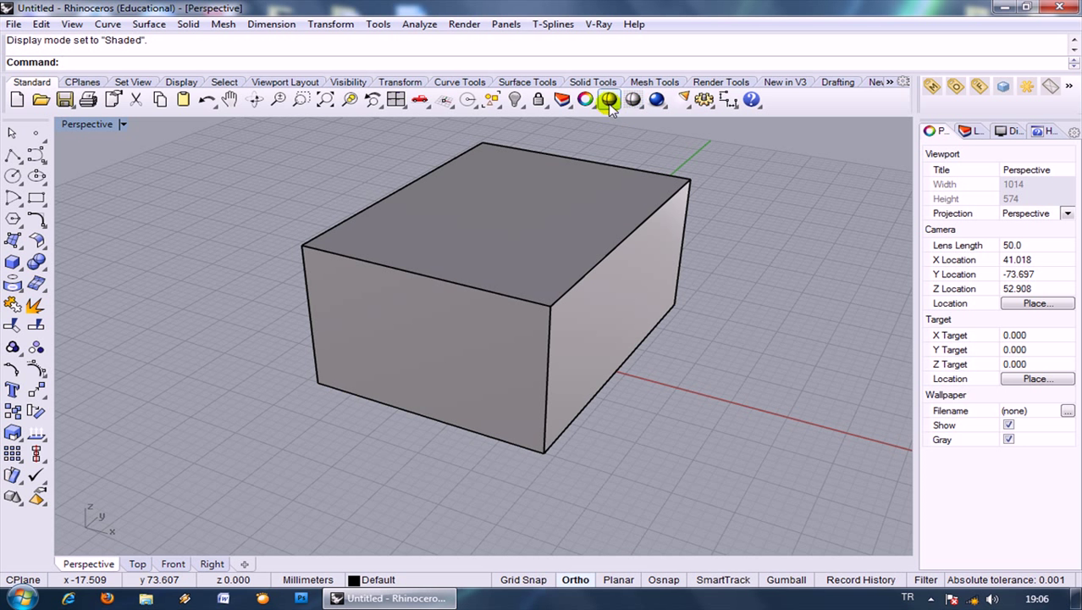
{"action": "left_click", "coordinate": [640, 104]}
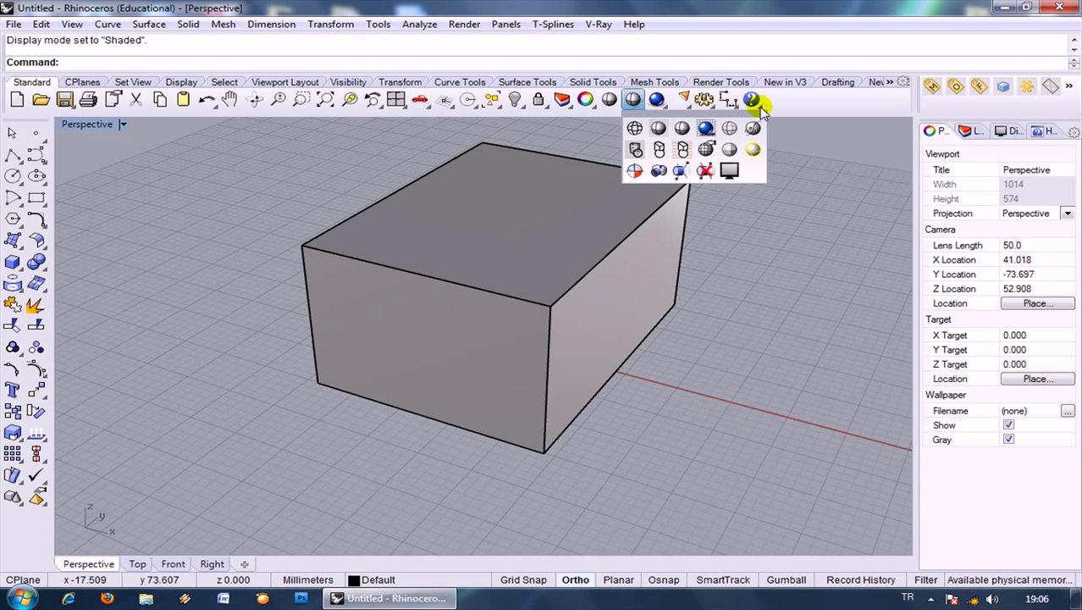
{"action": "left_click", "coordinate": [807, 222]}
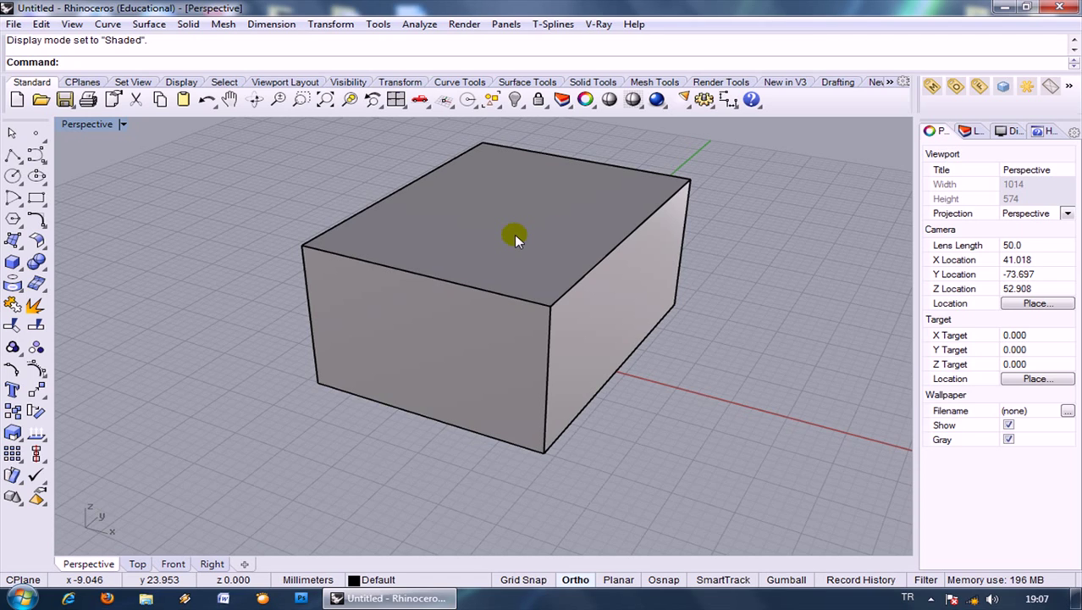
Examine the shaded box in the Perspective view at closer and farther zoom levels.
{"action": "scroll", "coordinate": [514, 235], "scroll_direction": "down", "scroll_amount": 5}
{"action": "scroll", "coordinate": [514, 234], "scroll_direction": "up", "scroll_amount": 5}
{"action": "scroll", "coordinate": [514, 235], "scroll_direction": "up", "scroll_amount": 3}
{"action": "scroll", "coordinate": [514, 235], "scroll_direction": "down", "scroll_amount": 7}
{"action": "scroll", "coordinate": [514, 235], "scroll_direction": "up", "scroll_amount": 5}
{"action": "scroll", "coordinate": [514, 235], "scroll_direction": "up", "scroll_amount": 5}
{"action": "scroll", "coordinate": [514, 235], "scroll_direction": "down", "scroll_amount": 2}
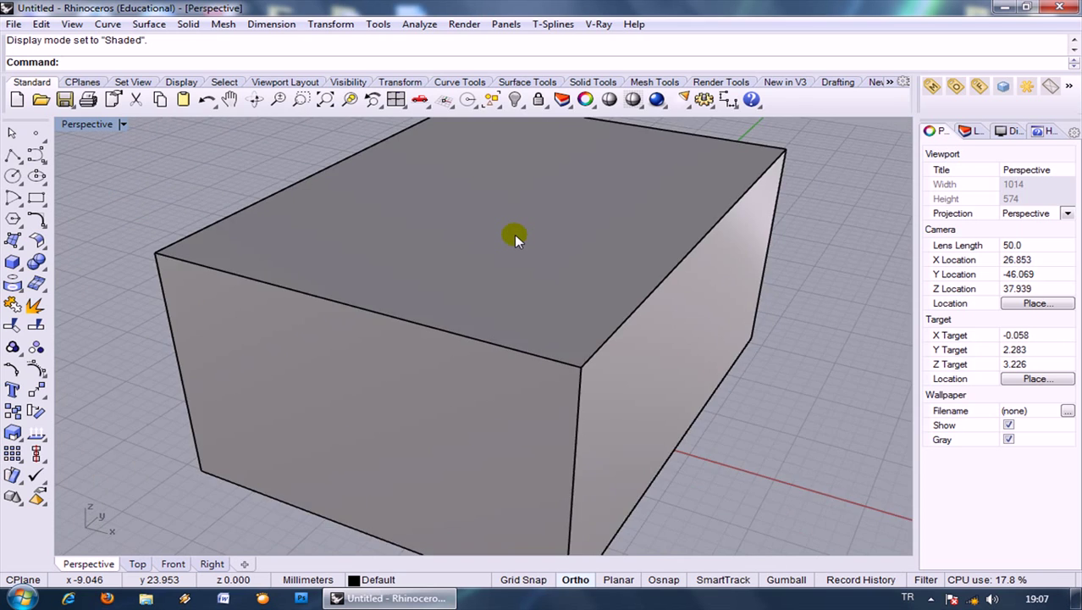
{"action": "scroll", "coordinate": [514, 235], "scroll_direction": "down", "scroll_amount": 6}
{"action": "scroll", "coordinate": [514, 235], "scroll_direction": "up", "scroll_amount": 2}
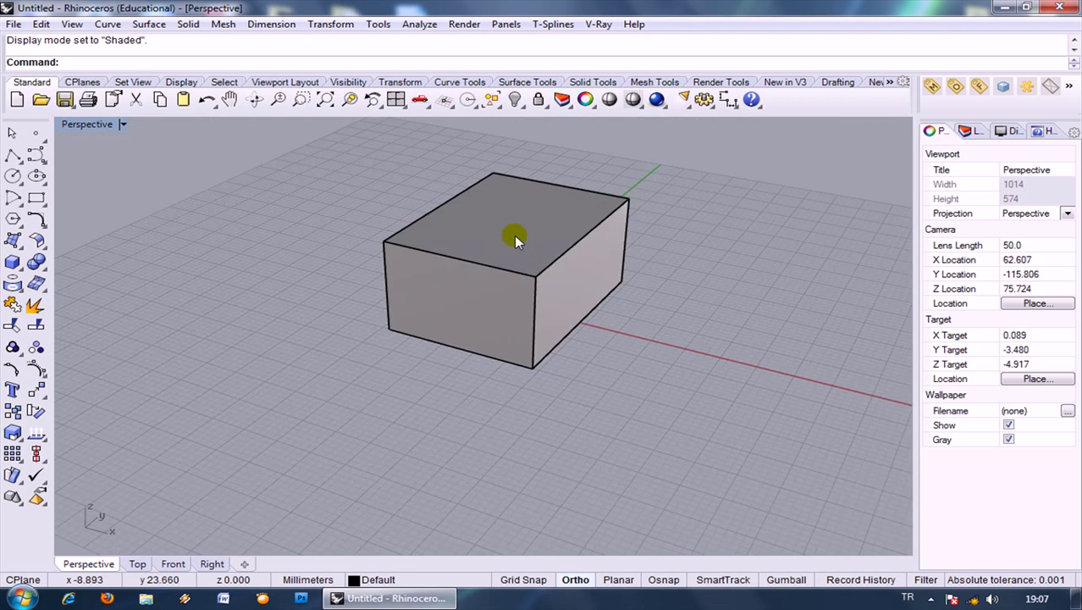
{"action": "scroll", "coordinate": [514, 236], "scroll_direction": "up", "scroll_amount": 4}
{"action": "scroll", "coordinate": [514, 235], "scroll_direction": "down", "scroll_amount": 3}
{"action": "scroll", "coordinate": [514, 236], "scroll_direction": "down", "scroll_amount": 2}
{"action": "scroll", "coordinate": [507, 211], "scroll_direction": "up", "scroll_amount": 5}
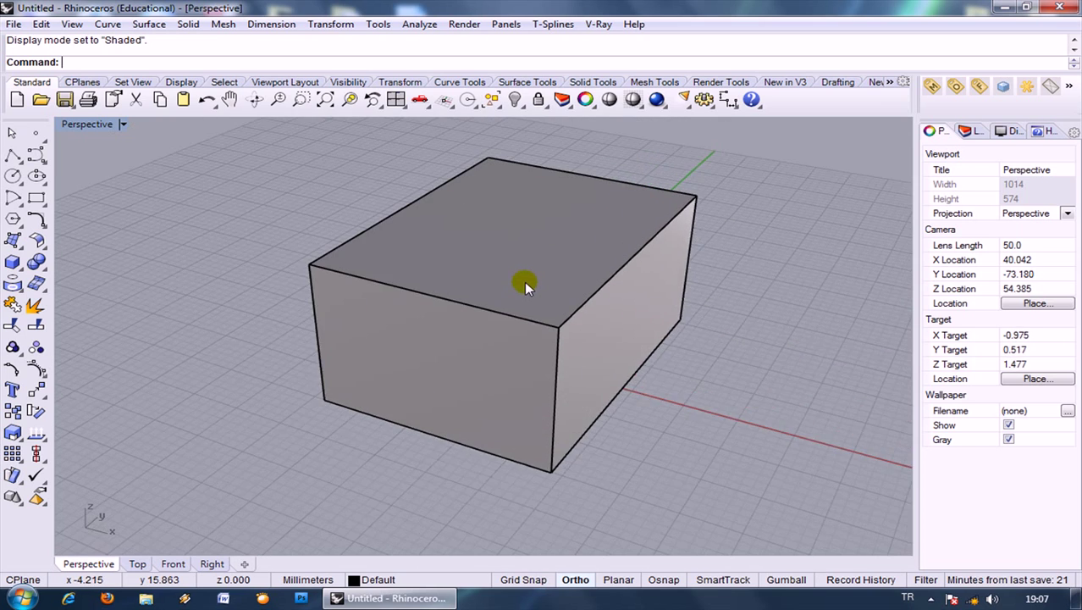
{"action": "scroll", "coordinate": [524, 280], "scroll_direction": "up", "scroll_amount": 2}
{"action": "scroll", "coordinate": [524, 281], "scroll_direction": "down", "scroll_amount": 2}
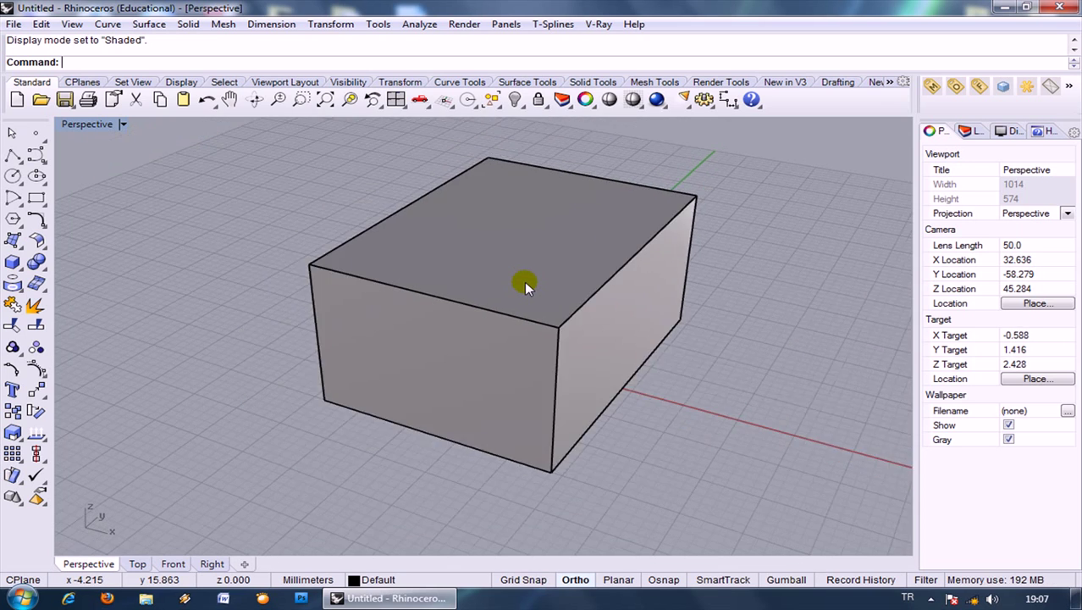
{"action": "scroll", "coordinate": [524, 280], "scroll_direction": "up", "scroll_amount": 4}
{"action": "scroll", "coordinate": [524, 280], "scroll_direction": "down", "scroll_amount": 2}
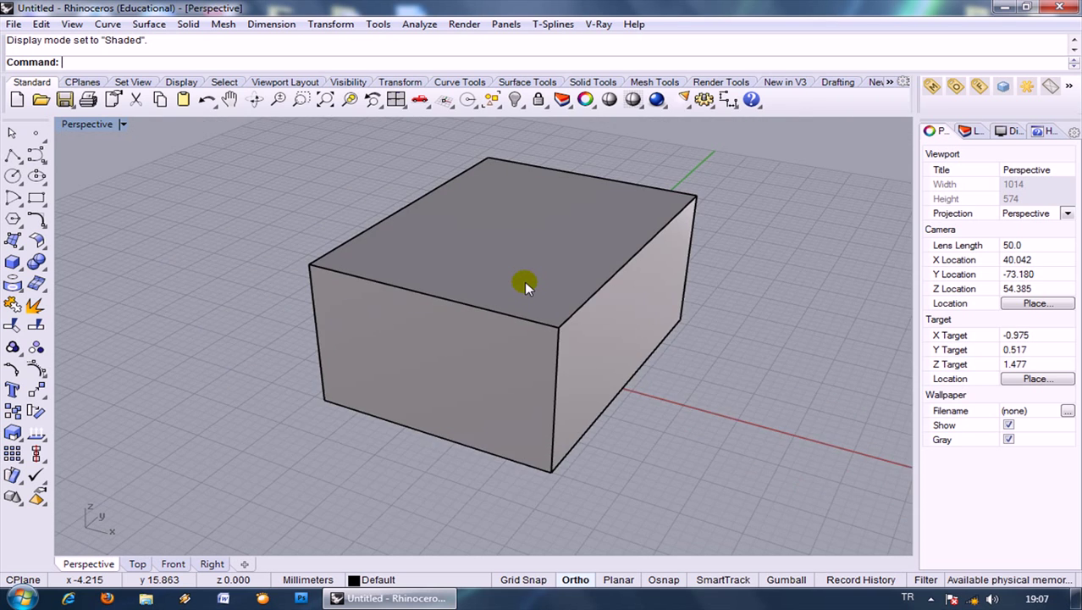
{"action": "scroll", "coordinate": [524, 280], "scroll_direction": "up", "scroll_amount": 1}
{"action": "scroll", "coordinate": [525, 280], "scroll_direction": "down", "scroll_amount": 1}
{"action": "scroll", "coordinate": [524, 280], "scroll_direction": "up", "scroll_amount": 1}
{"action": "scroll", "coordinate": [525, 280], "scroll_direction": "down", "scroll_amount": 1}
{"action": "scroll", "coordinate": [524, 281], "scroll_direction": "up", "scroll_amount": 1}
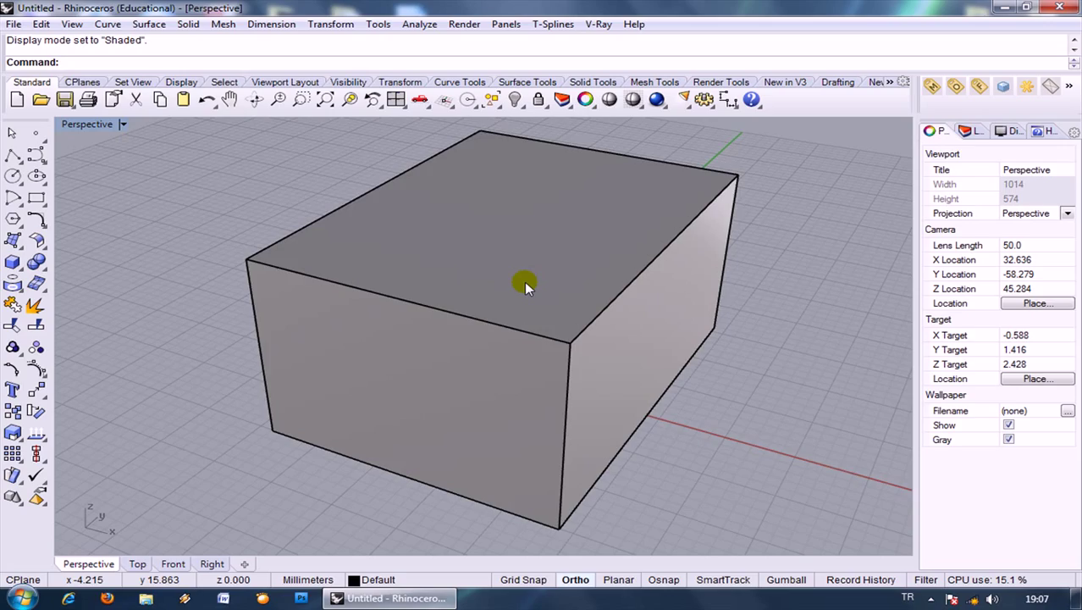
{"action": "scroll", "coordinate": [524, 280], "scroll_direction": "down", "scroll_amount": 2}
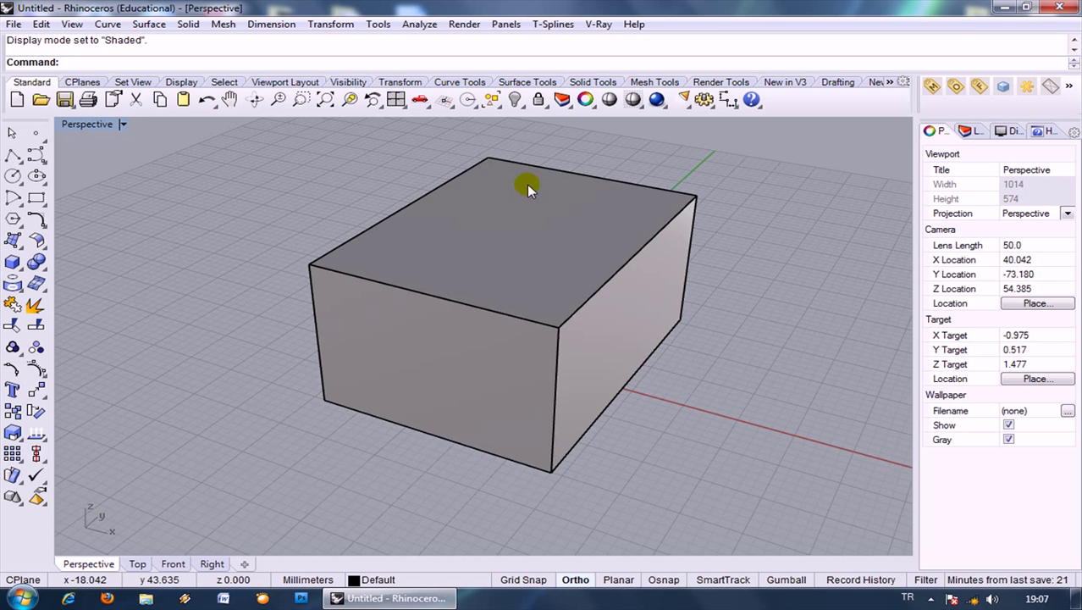
{"action": "right_click_drag", "start_coordinate": [528, 184], "coordinate": [615, 174], "text": "ctrl"}
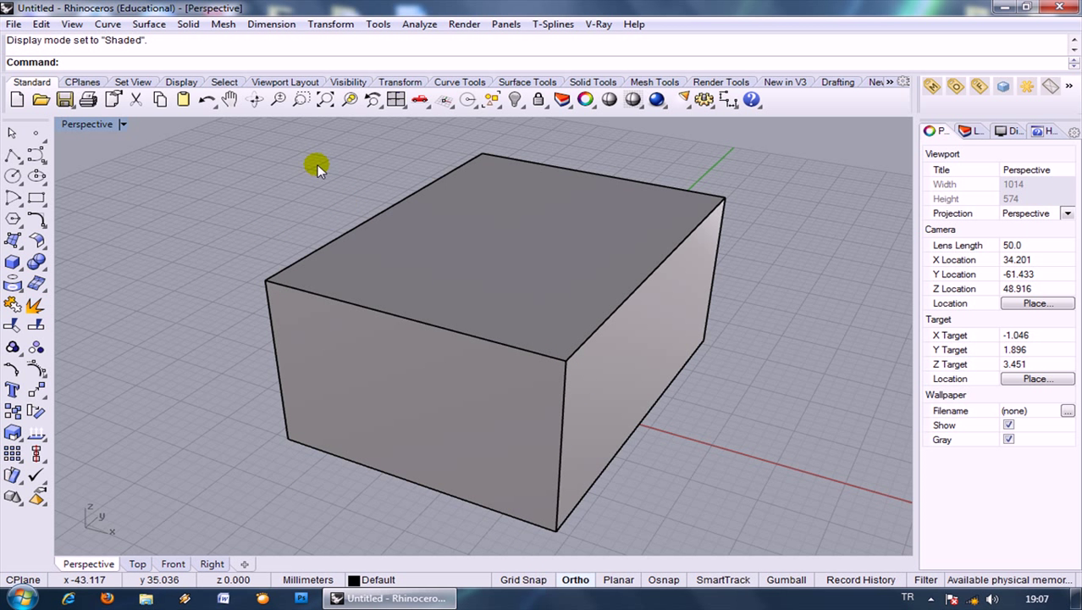
Use dynamic zoom to view the shaded box from slightly farther away in the Perspective viewport.
{"action": "left_click", "coordinate": [278, 102]}
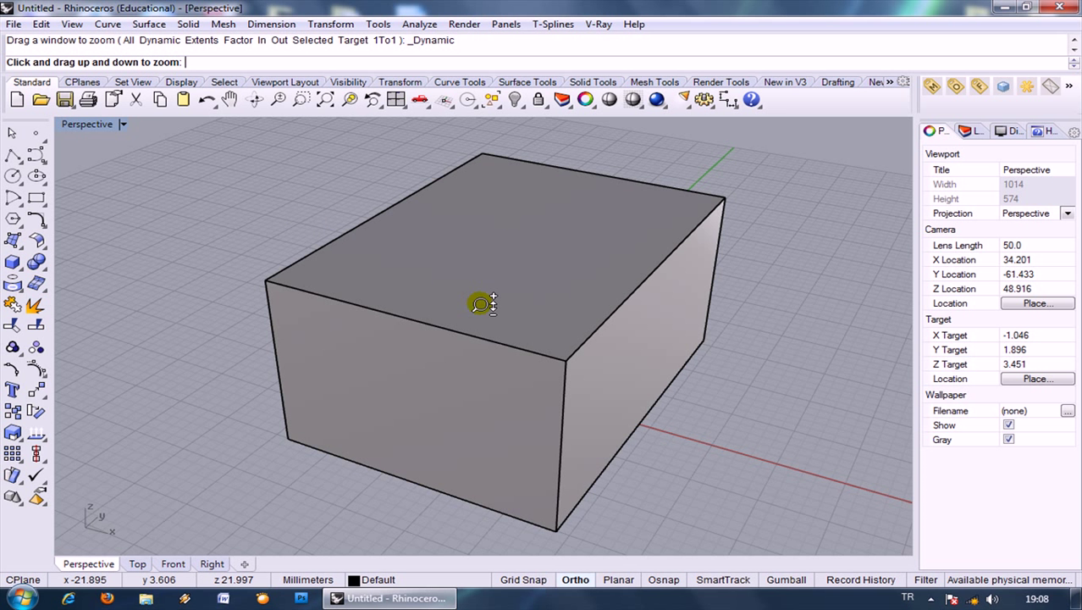
{"action": "mouse_move", "coordinate": [477, 276]}
{"action": "left_mouse_down"}
{"action": "mouse_move", "coordinate": [466, 305]}
{"action": "mouse_move", "coordinate": [471, 365]}
{"action": "mouse_move", "coordinate": [478, 276]}
{"action": "mouse_move", "coordinate": [450, 317]}
{"action": "mouse_move", "coordinate": [473, 295]}
{"action": "left_mouse_up"}
{"action": "key", "text": "Return"}
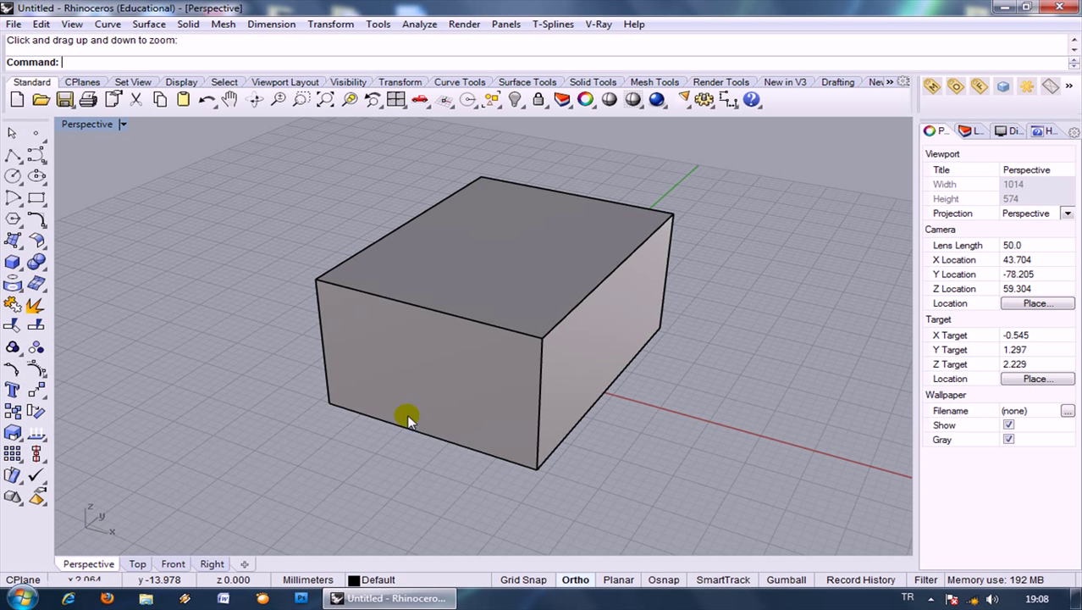
Examine the box's near upper-left corner with a zoom window, and return to a view of the whole box.
{"action": "left_click", "coordinate": [303, 100]}
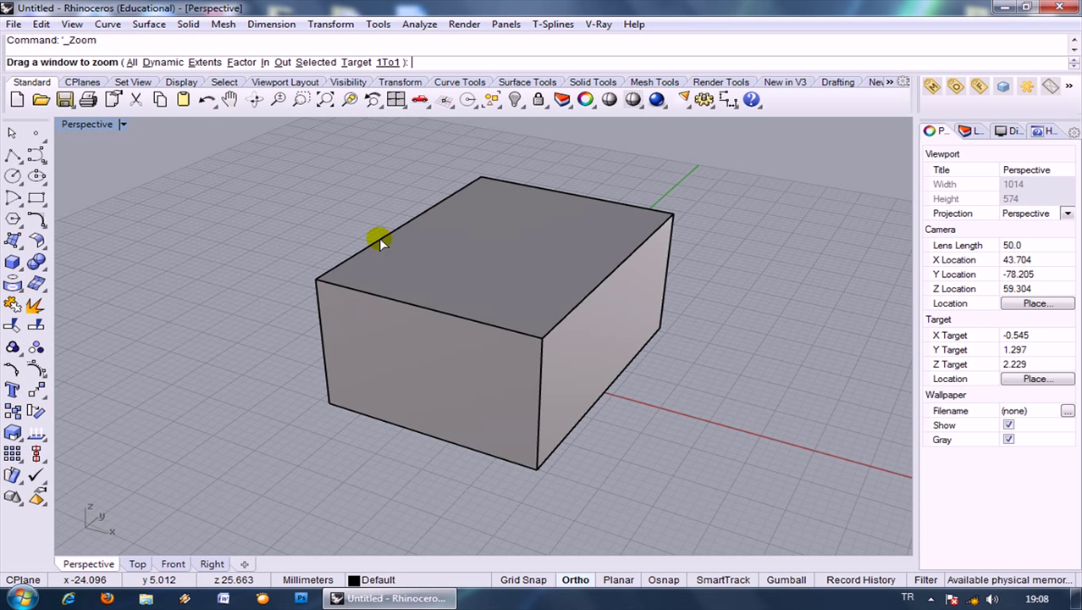
{"action": "left_click_drag", "start_coordinate": [259, 229], "coordinate": [407, 330]}
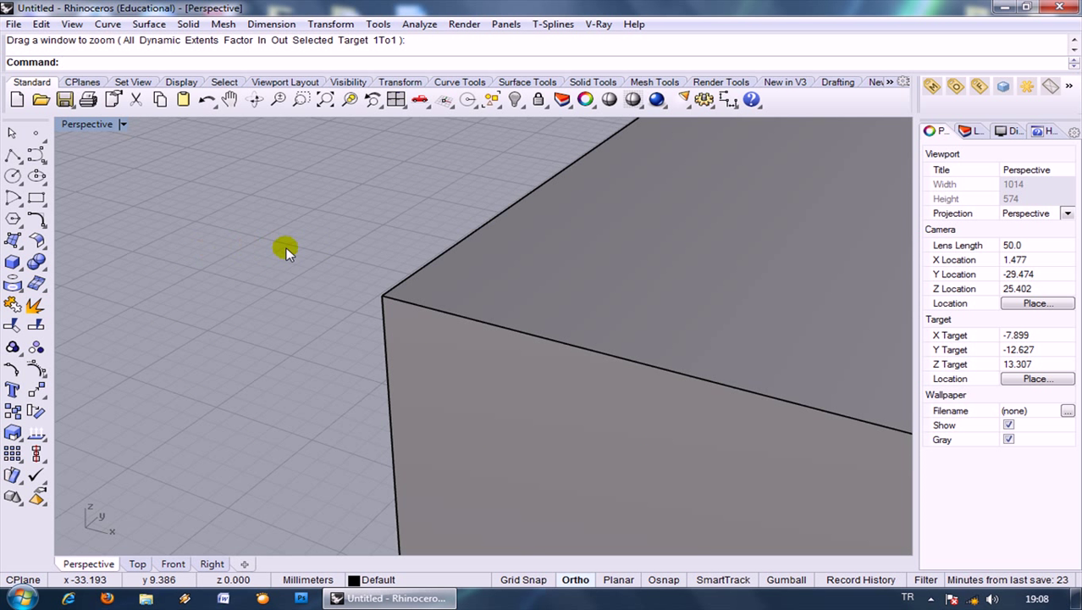
{"action": "scroll", "coordinate": [320, 251], "scroll_direction": "down", "scroll_amount": 2}
{"action": "scroll", "coordinate": [320, 251], "scroll_direction": "down", "scroll_amount": 3}
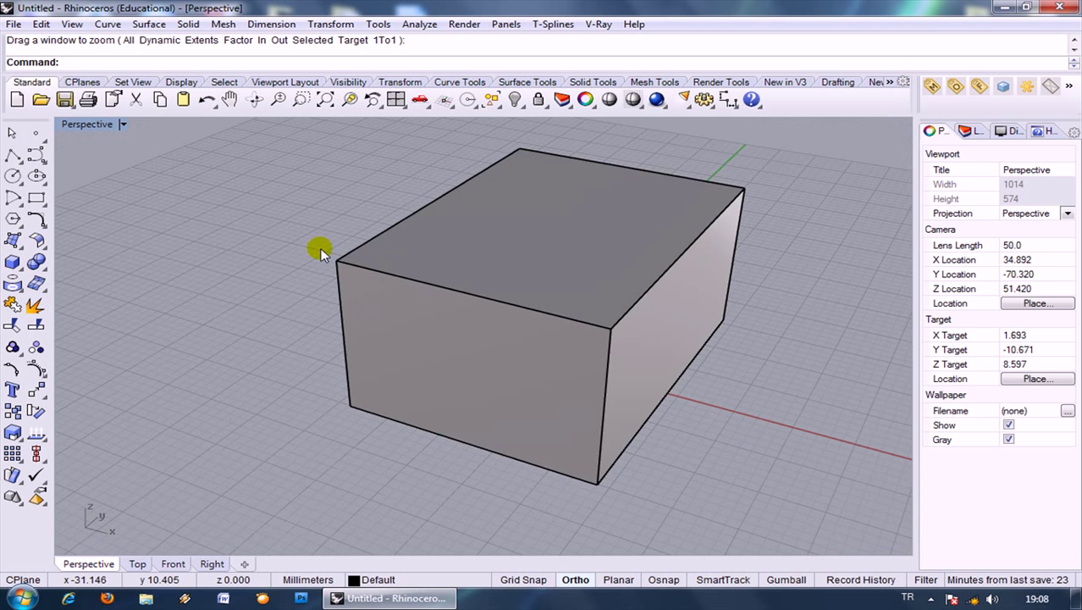
{"action": "scroll", "coordinate": [320, 251], "scroll_direction": "down", "scroll_amount": 2}
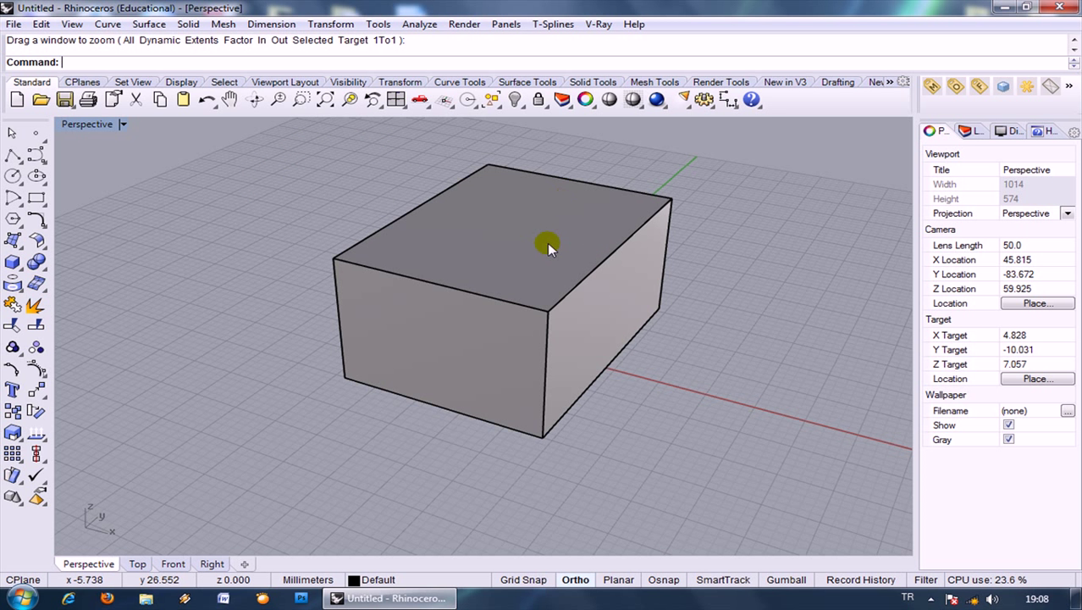
Rotate the Perspective view with Rotate View and by direct orbiting to look at the box from other angles.
{"action": "left_click", "coordinate": [254, 100]}
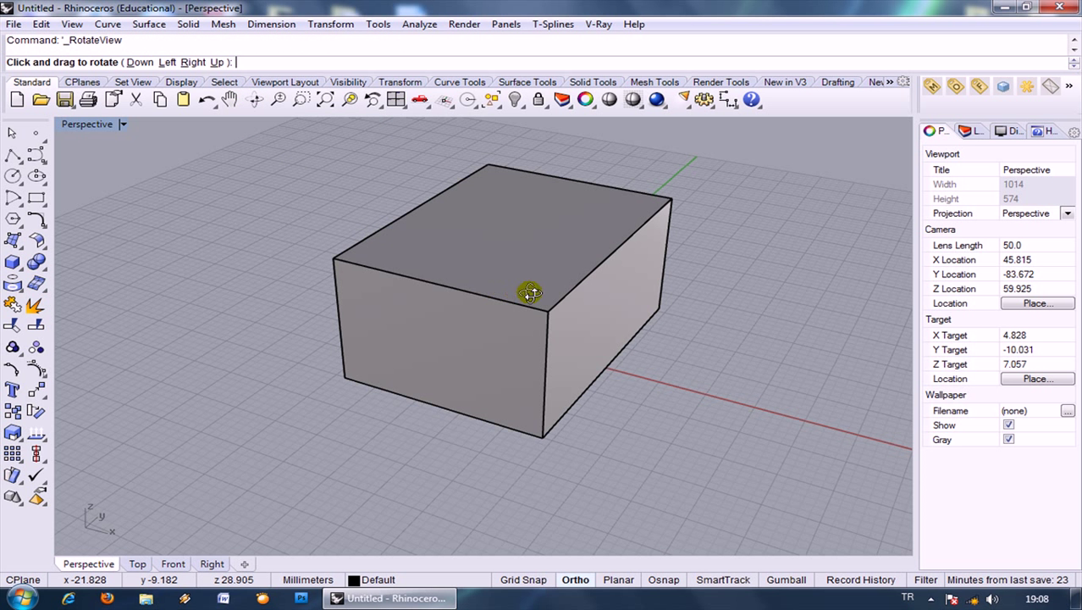
{"action": "left_click_drag", "start_coordinate": [558, 292], "coordinate": [498, 283]}
{"action": "key", "text": "Return"}
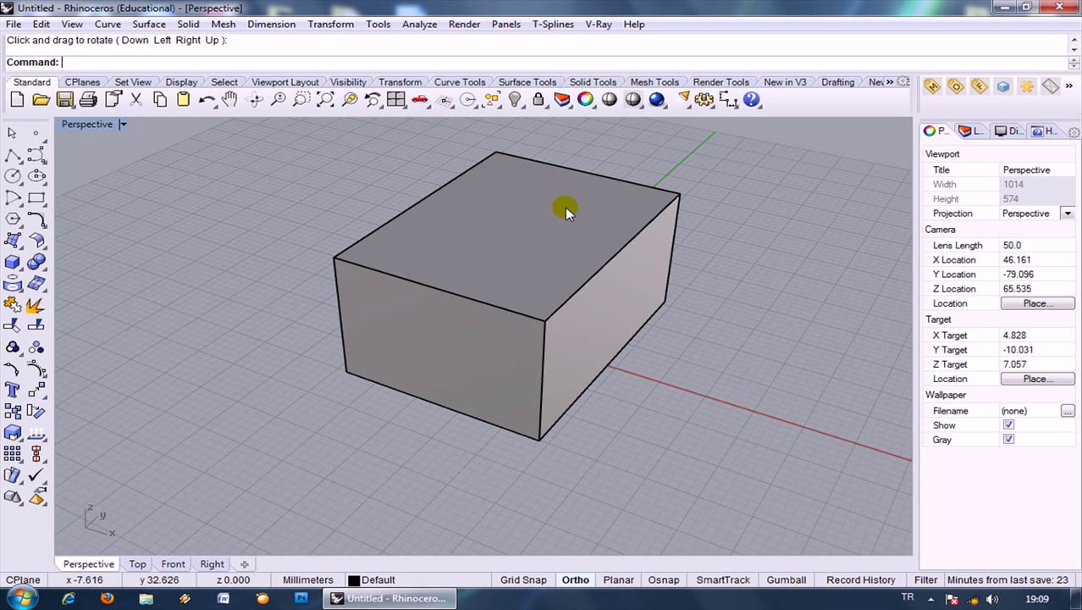
{"action": "left_click_drag", "start_coordinate": [270, 330], "coordinate": [200, 203]}
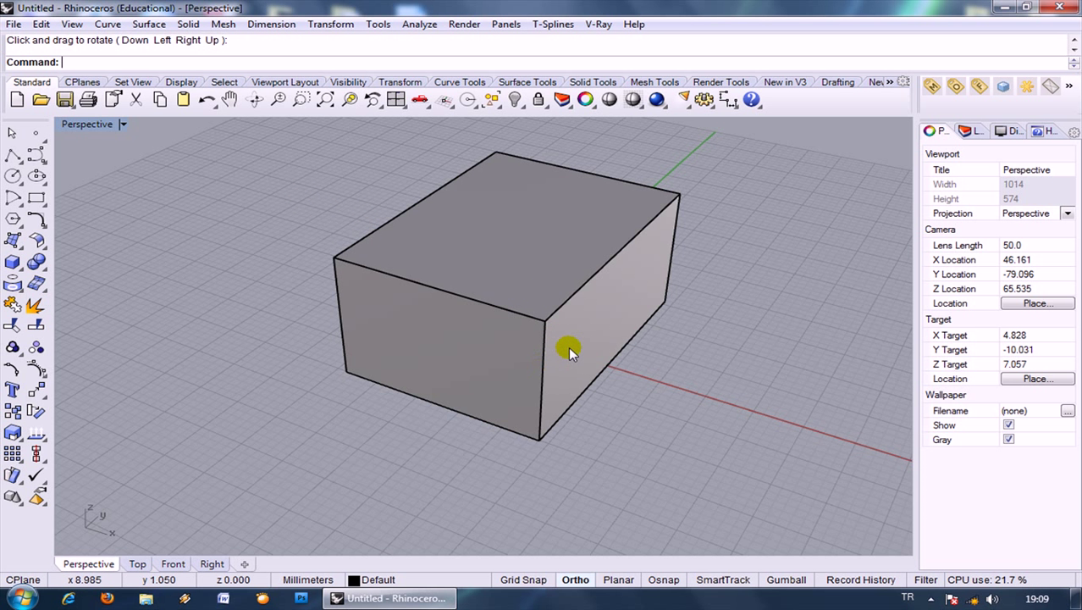
{"action": "right_click_drag", "start_coordinate": [566, 340], "coordinate": [79, 224]}
{"action": "right_click_drag", "start_coordinate": [255, 338], "coordinate": [155, 314]}
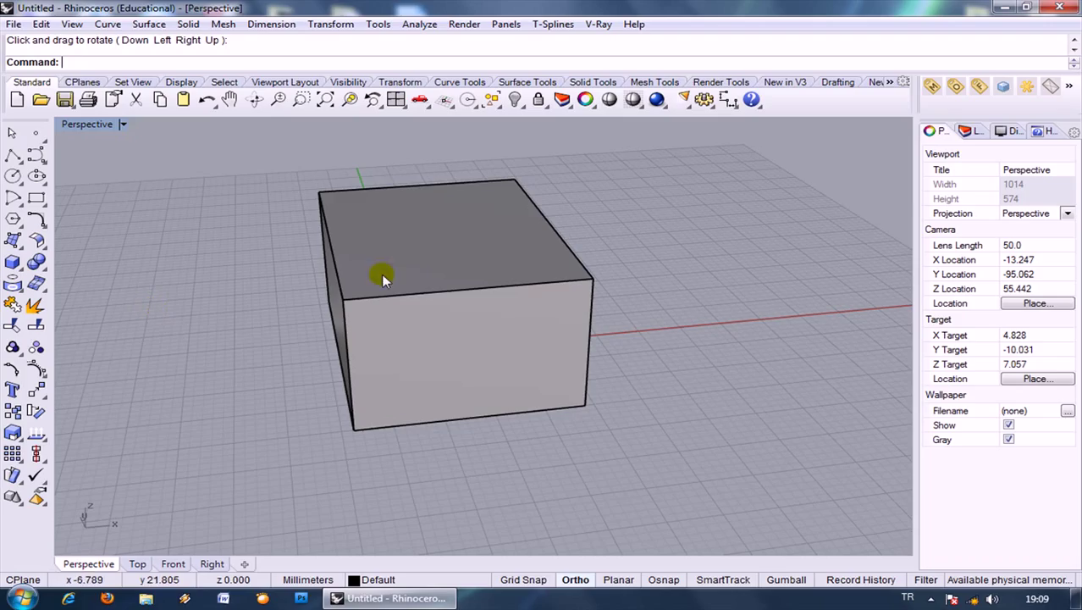